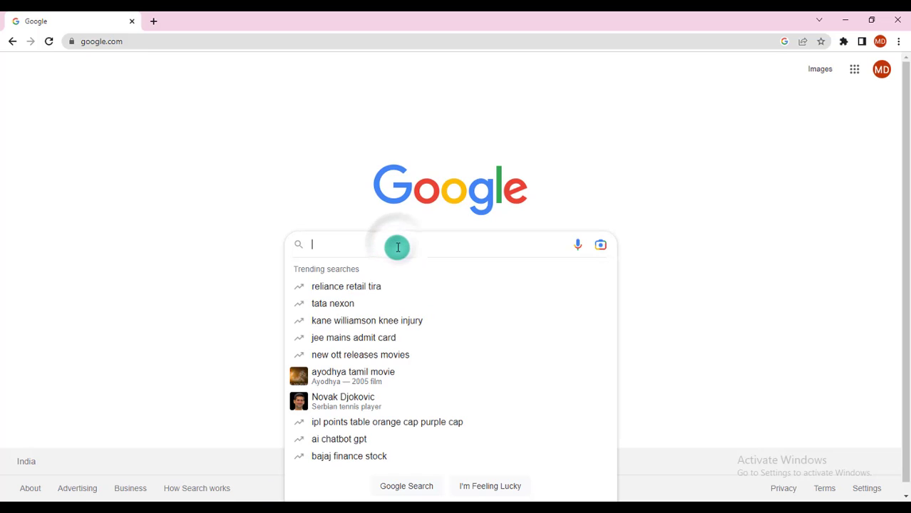
# - Search Google for 'godaddy' and scroll down to GoDaddy's official result
pyautogui.write('gooaddy')
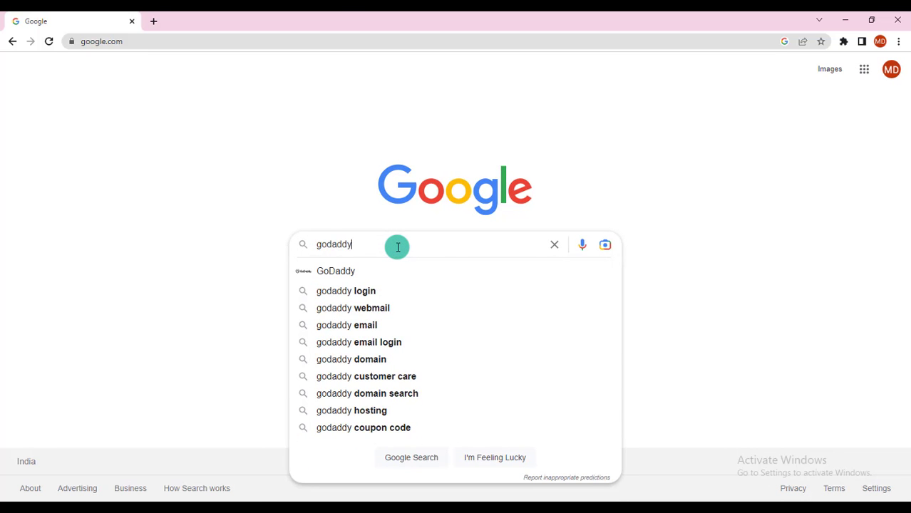
pyautogui.press('Return')
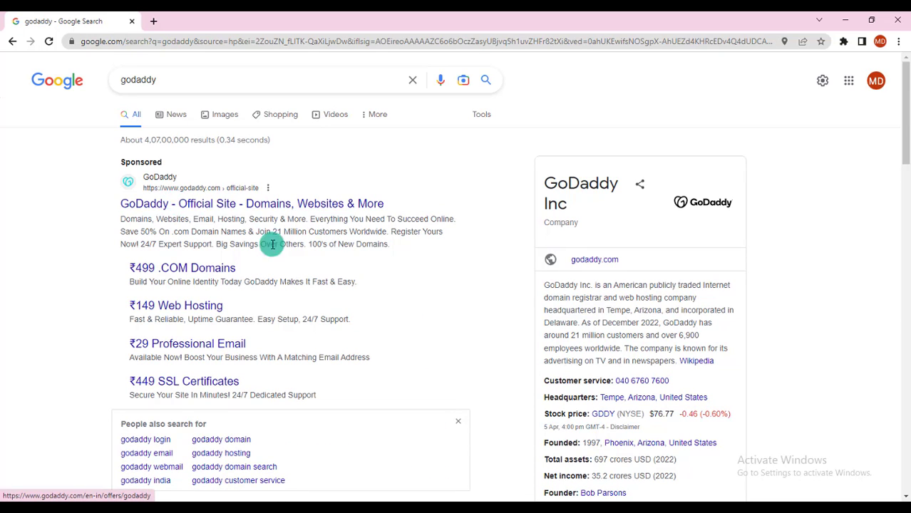
pyautogui.scroll(-4, 310, 266)
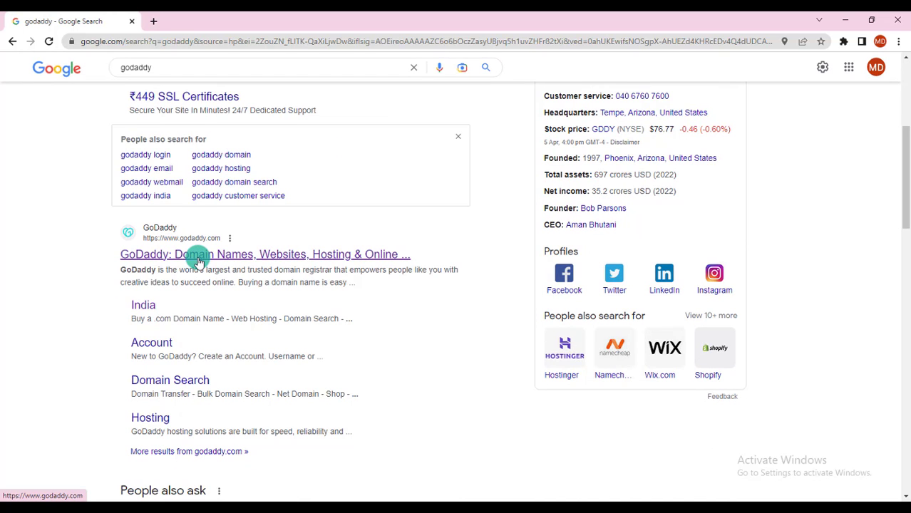
# - Open the GoDaddy site and check availability of the domain name 'snclegal'
pyautogui.click(200, 259)
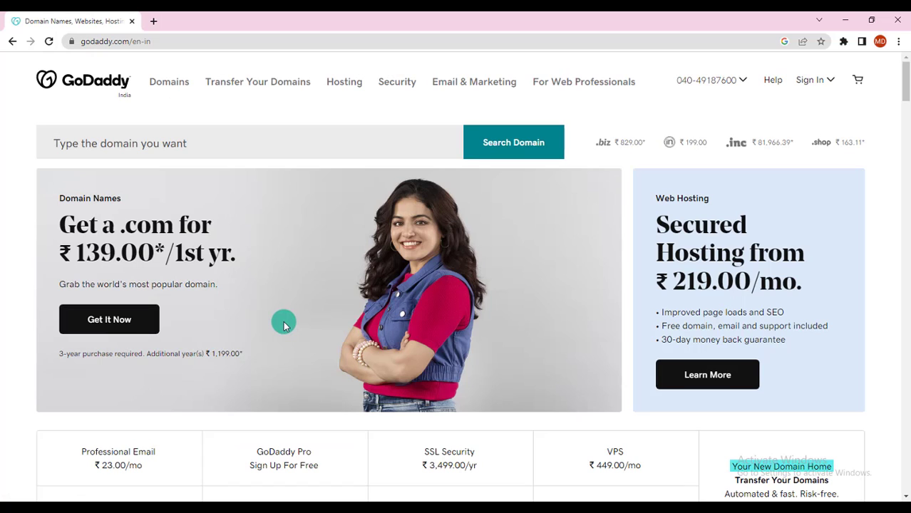
pyautogui.click(142, 143)
pyautogui.write('snclegal')
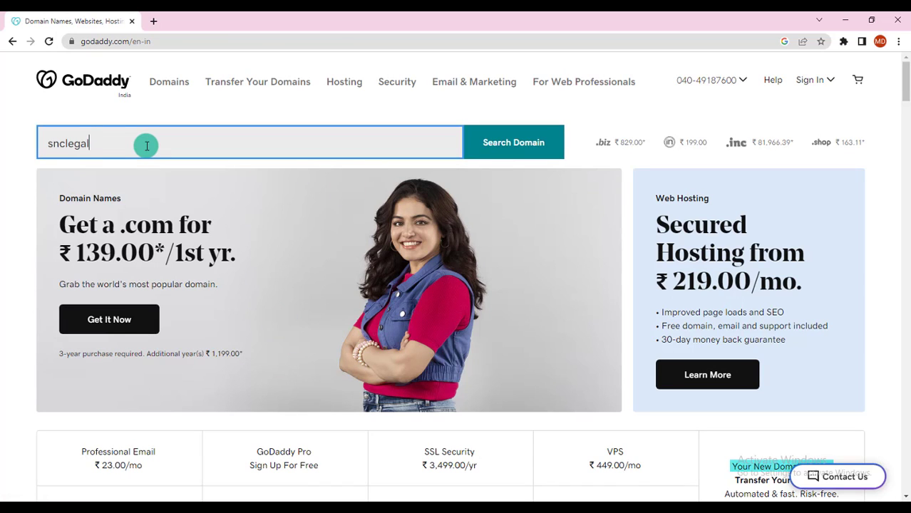
pyautogui.press('Return')
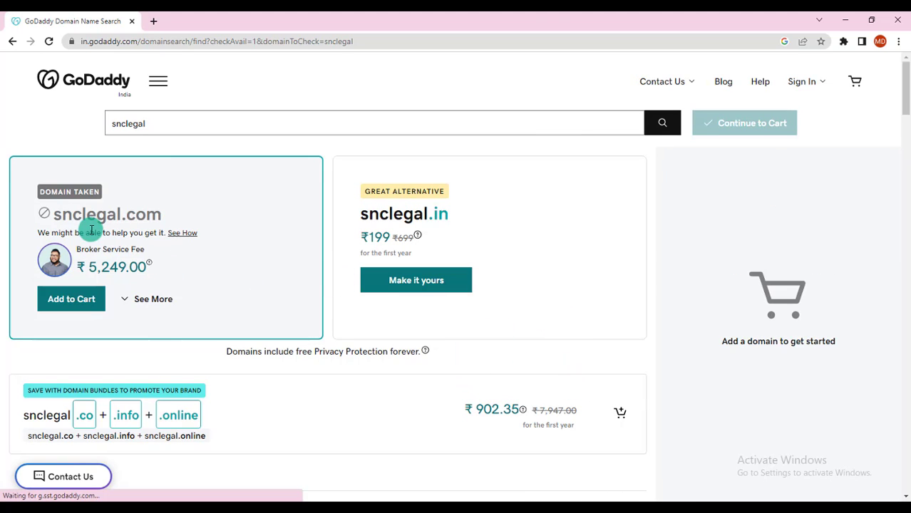
# - Pass over the taken snclegal.com, add snclegal.in to the cart and continue
pyautogui.moveTo(161, 216); pyautogui.dragTo(50, 211)
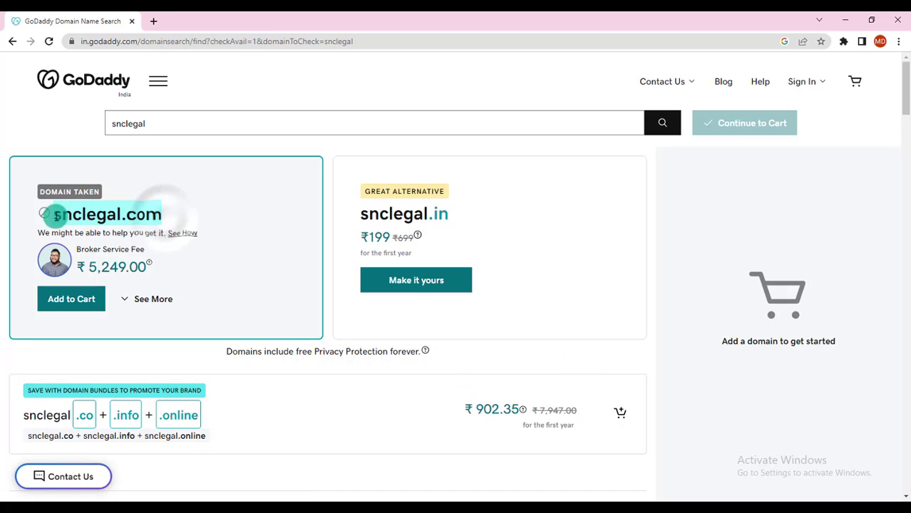
pyautogui.click(235, 298)
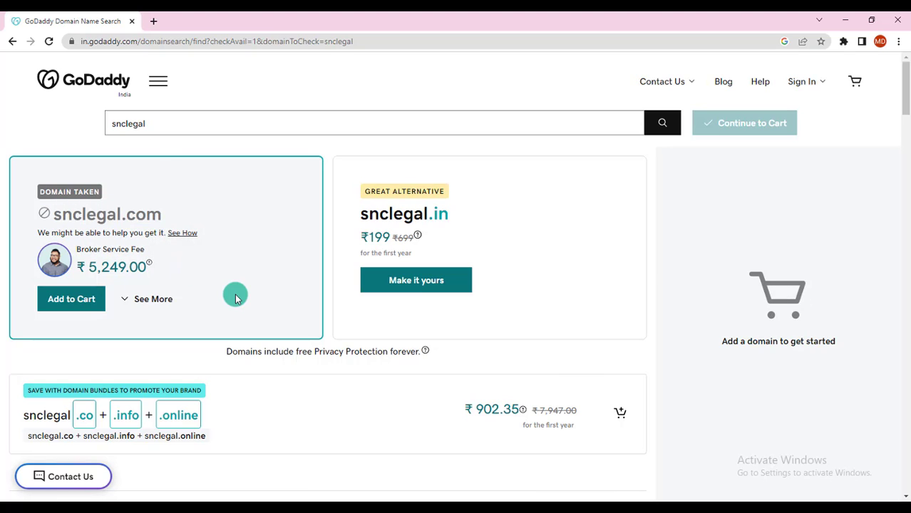
pyautogui.click(417, 281)
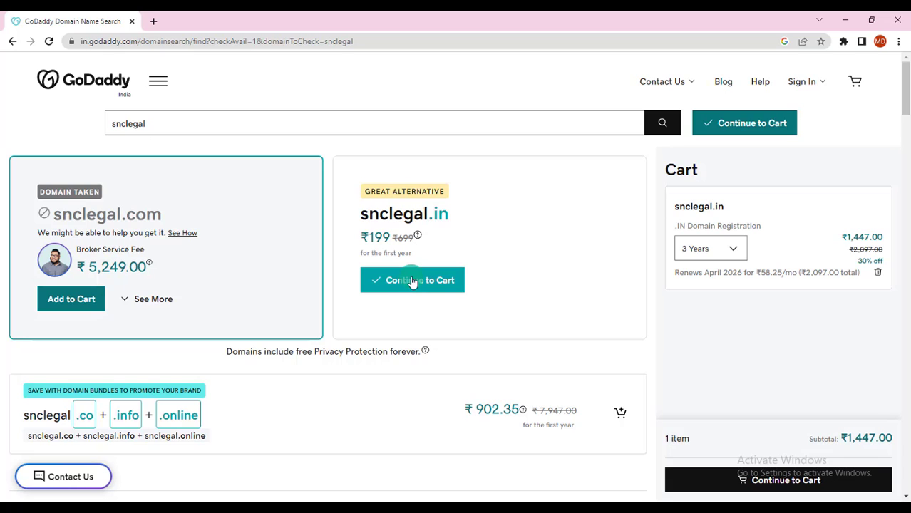
pyautogui.click(412, 281)
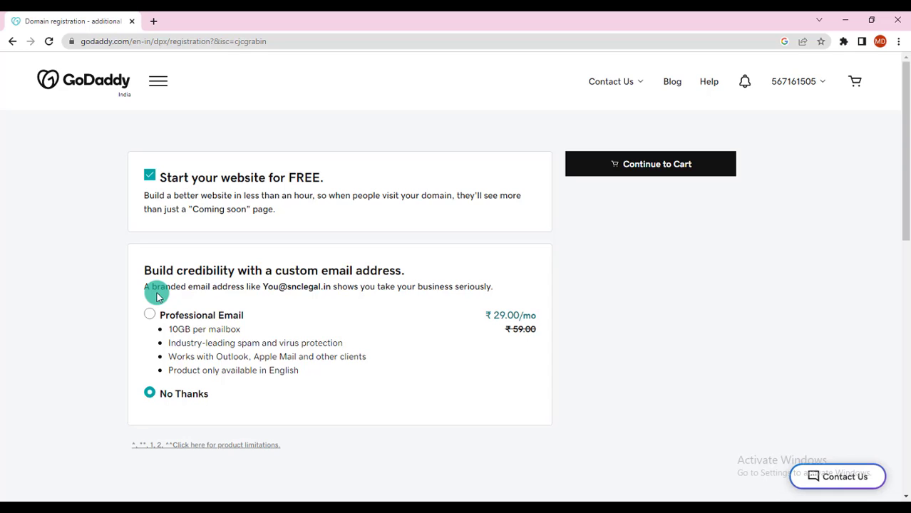
# - Choose the Professional Email add-on instead of No Thanks and continue to the cart
pyautogui.click(149, 318)
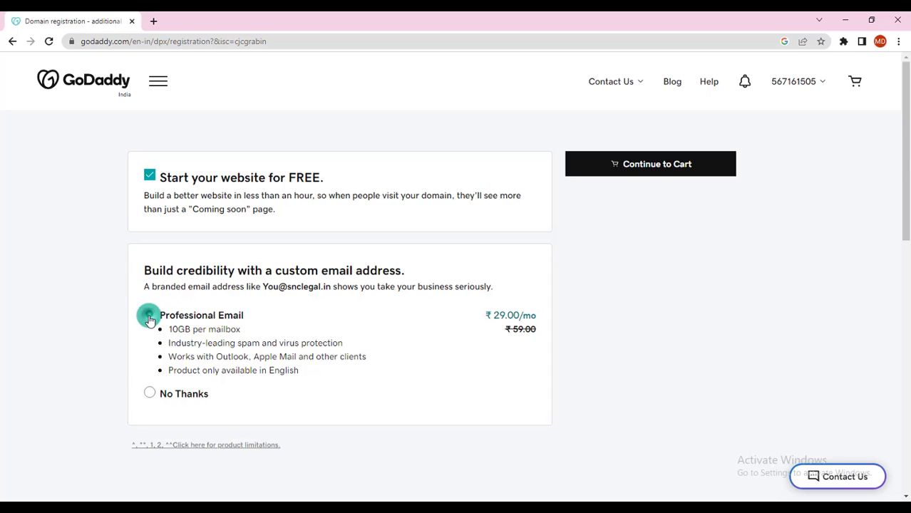
pyautogui.click(645, 165)
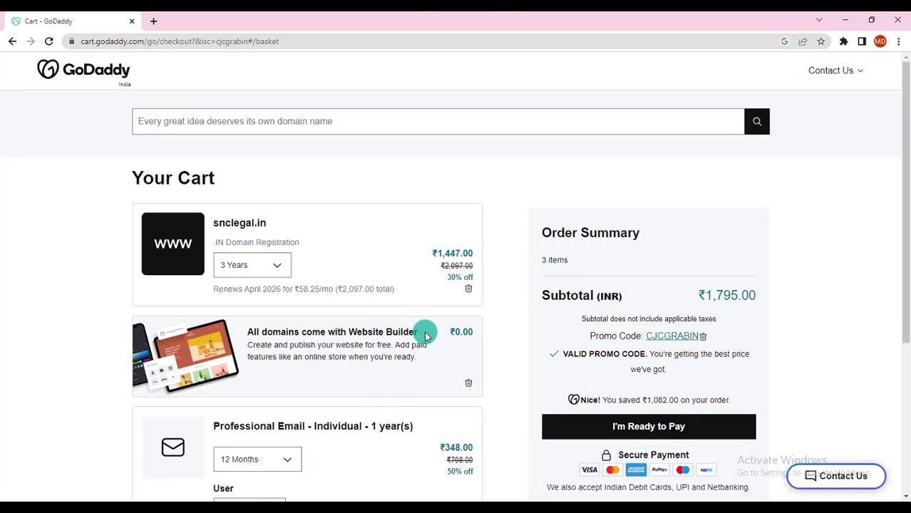
# - Change snclegal.in to a 1-year term, keep email at 12 months, and proceed to pay
pyautogui.scroll(-2, 423, 332)
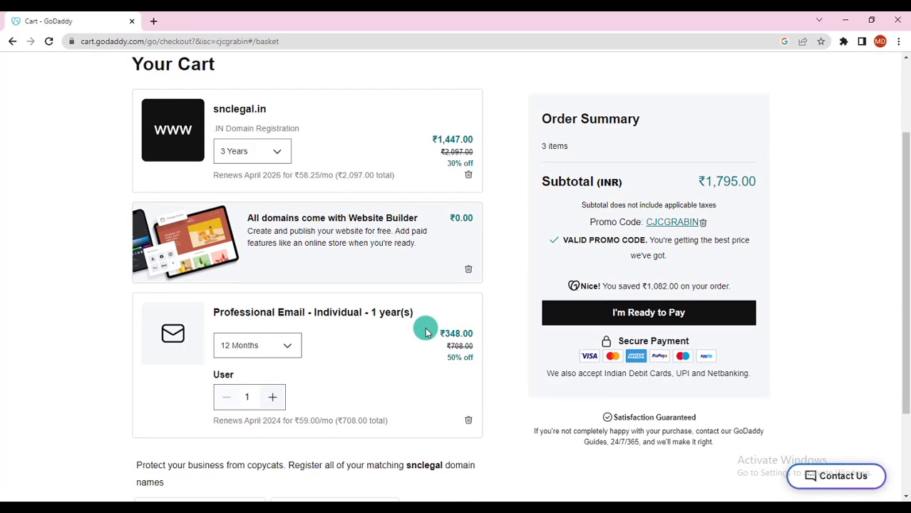
pyautogui.click(277, 153)
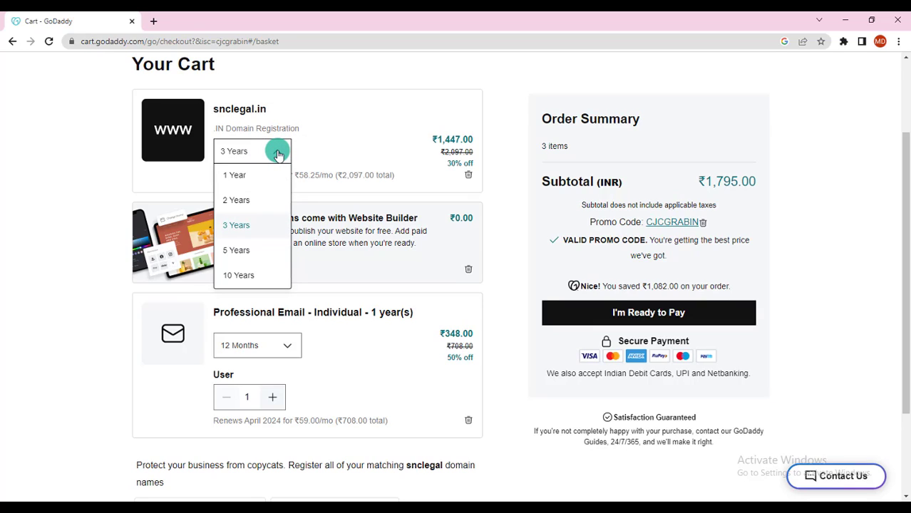
pyautogui.click(234, 175)
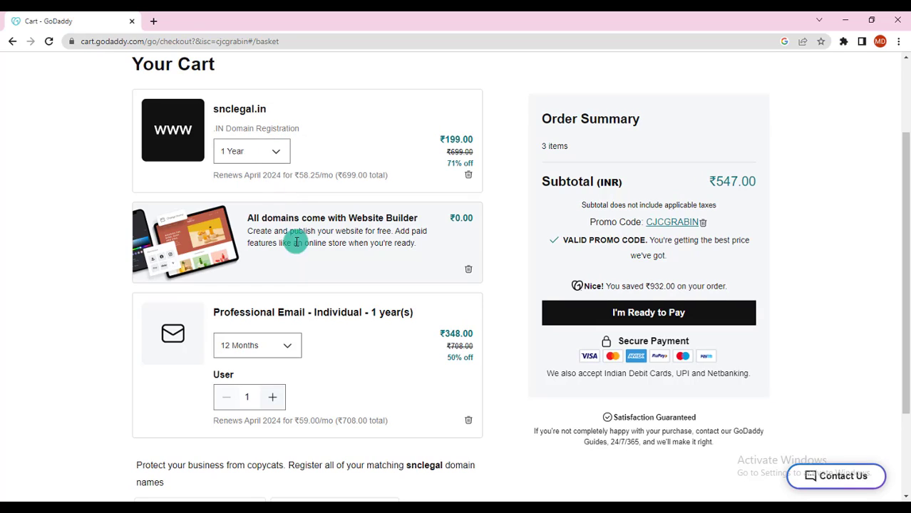
pyautogui.click(290, 348)
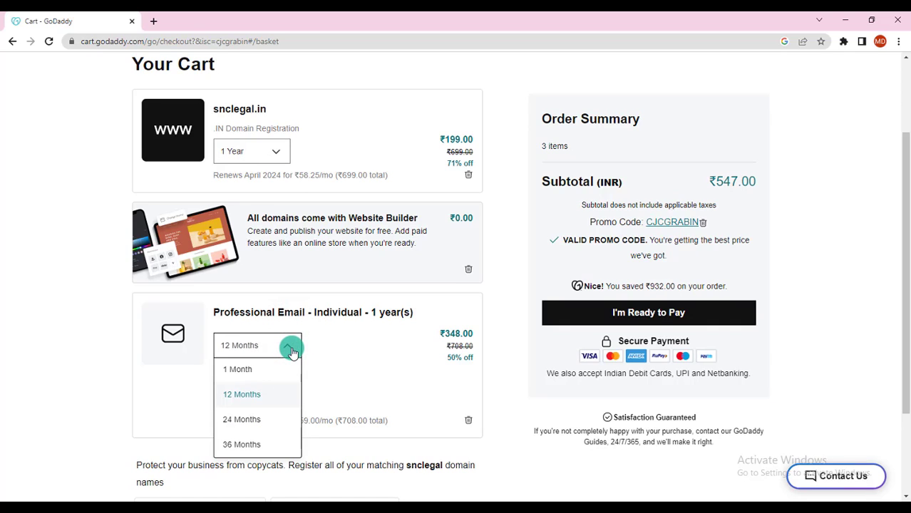
pyautogui.click(254, 394)
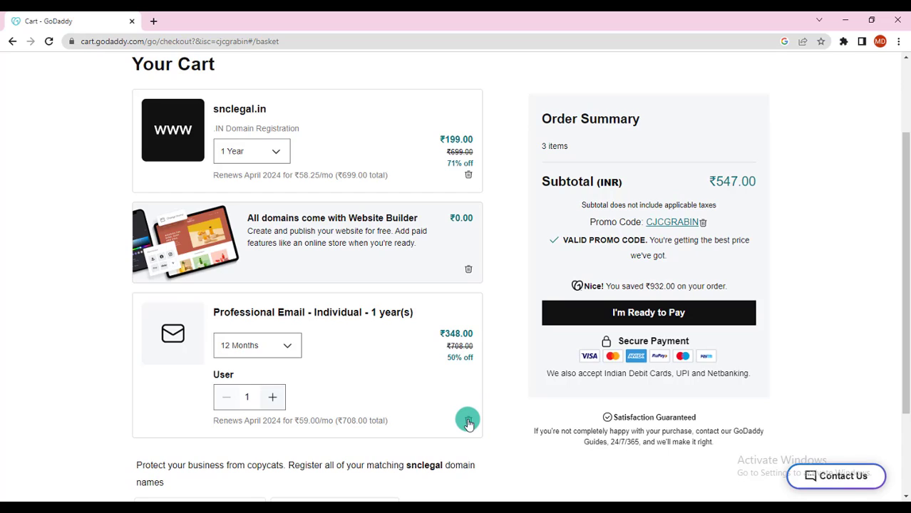
pyautogui.click(642, 317)
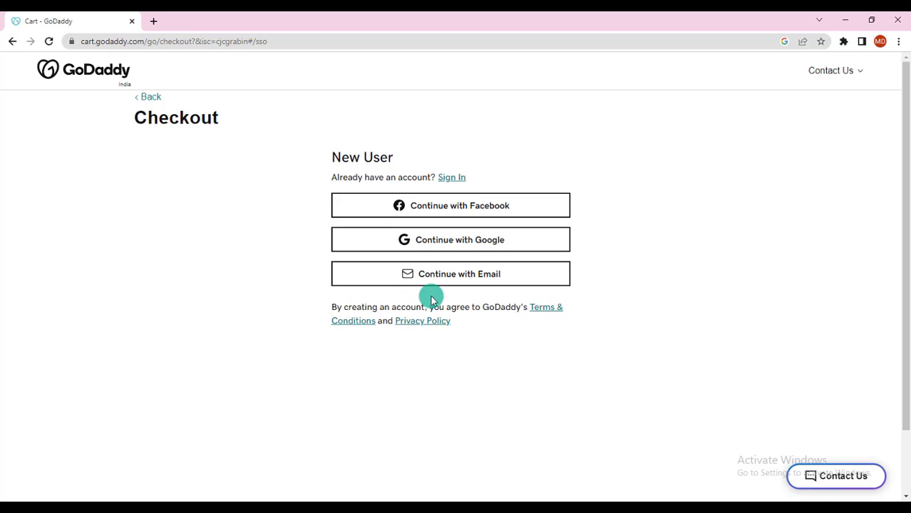
# - Sign up by e-mail, entering the account e-mail, username and a 9-character password, and create the account
pyautogui.click(439, 279)
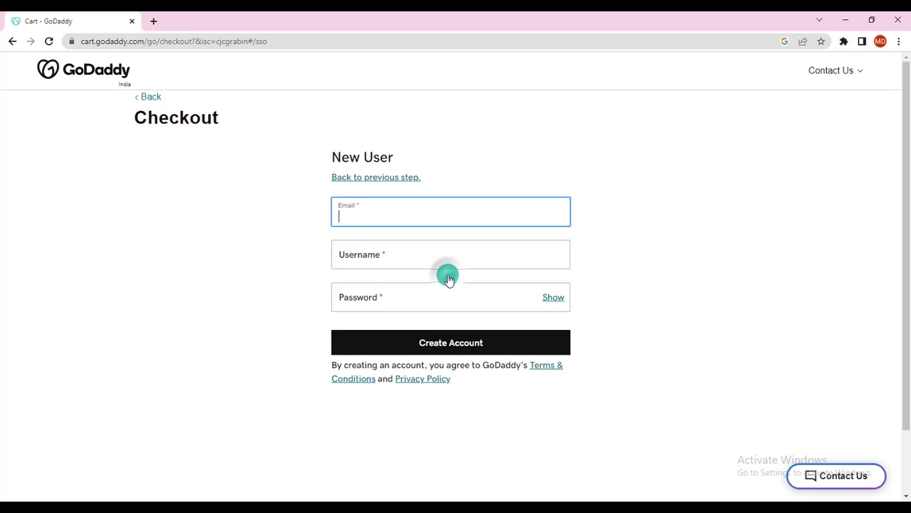
pyautogui.click(390, 213)
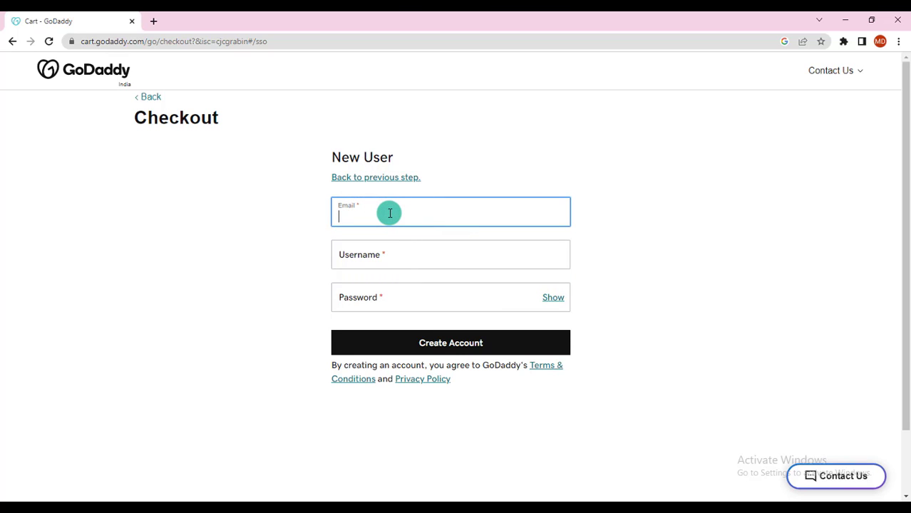
pyautogui.hotkey('ctrl', 'v')
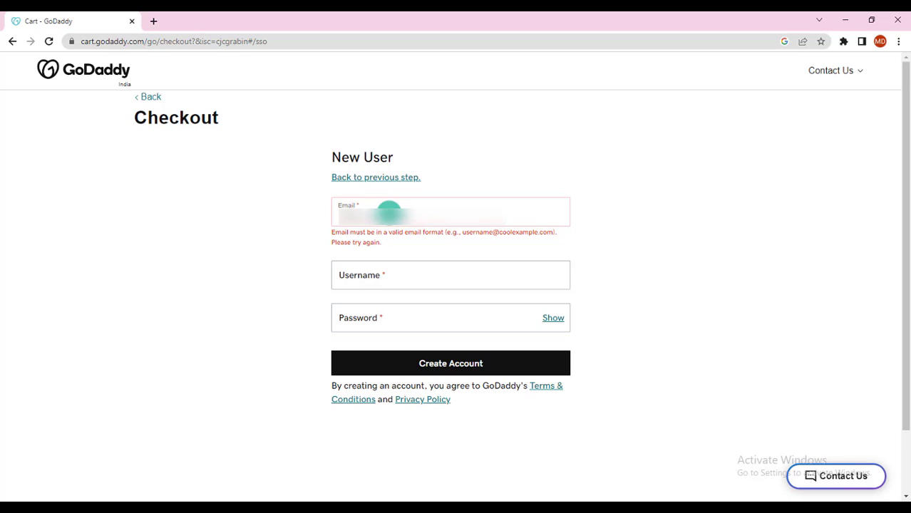
pyautogui.write('gmail')
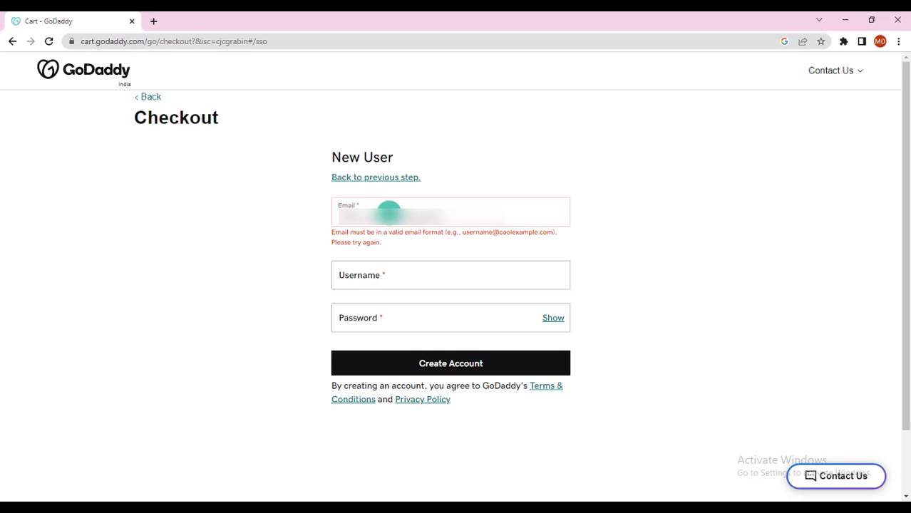
pyautogui.write('.com')
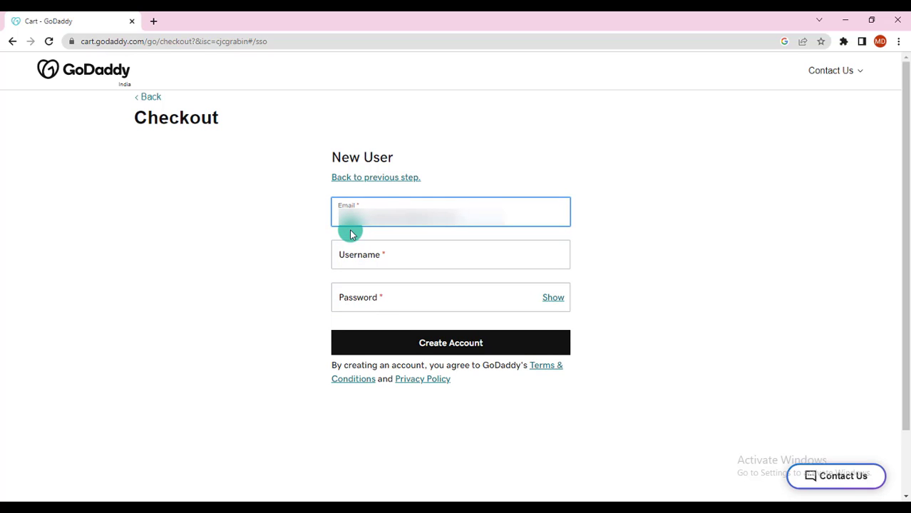
pyautogui.click(368, 255)
pyautogui.hotkey('ctrl', 'v')
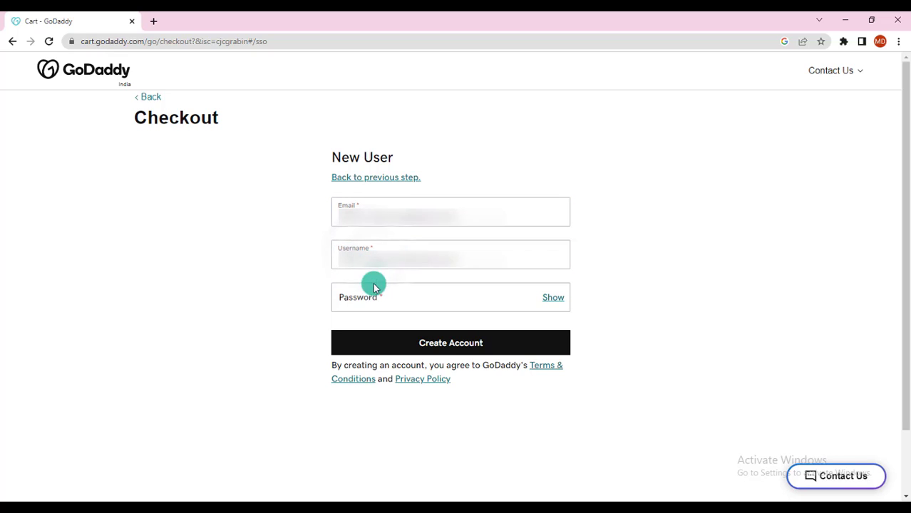
pyautogui.click(376, 295)
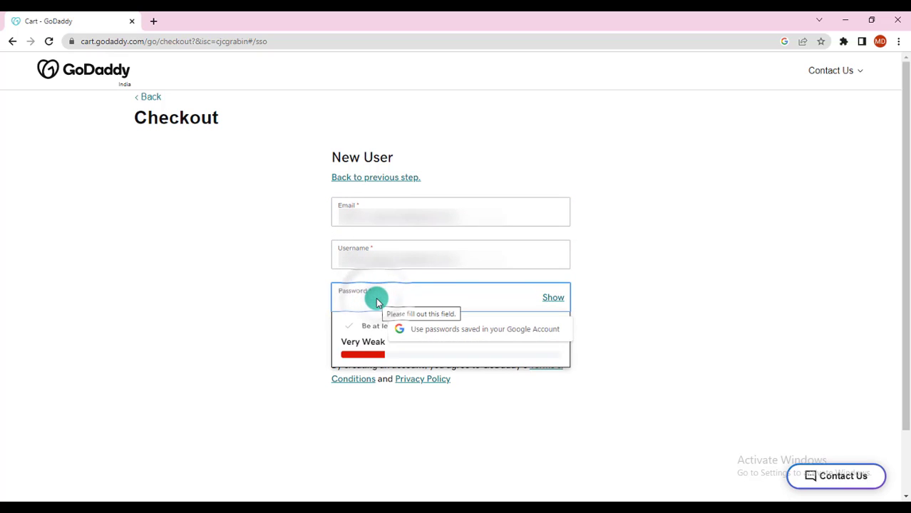
pyautogui.write('•••')
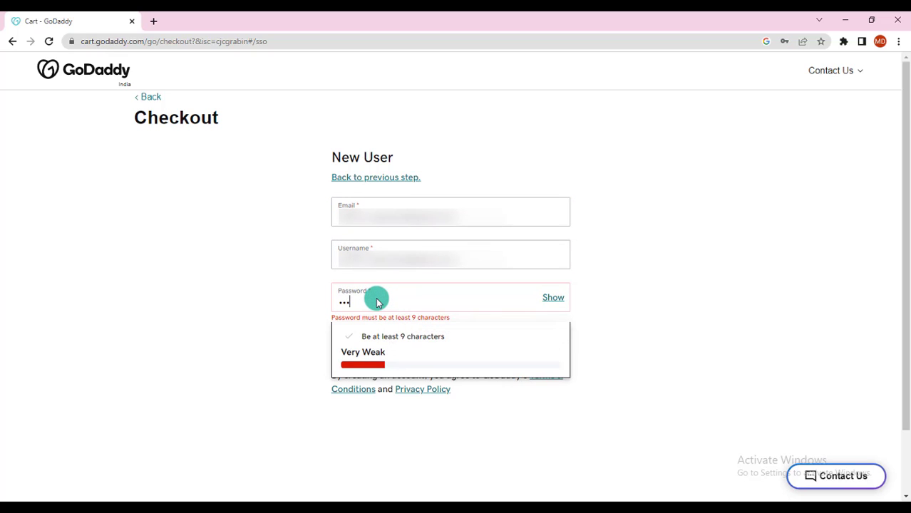
pyautogui.write('•••')
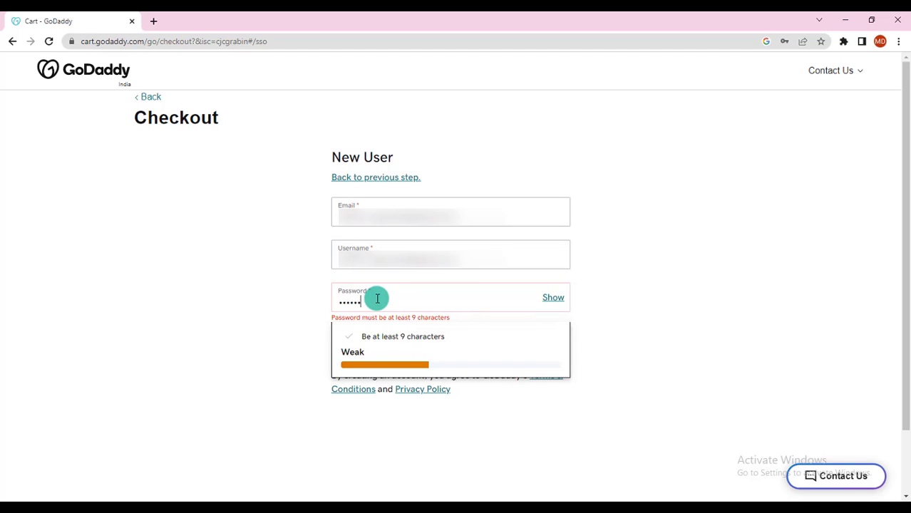
pyautogui.write('•••')
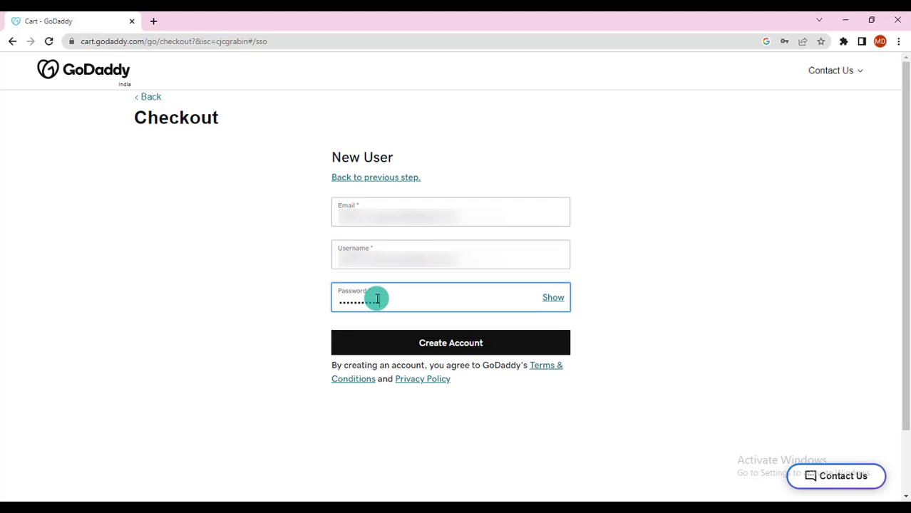
pyautogui.click(451, 345)
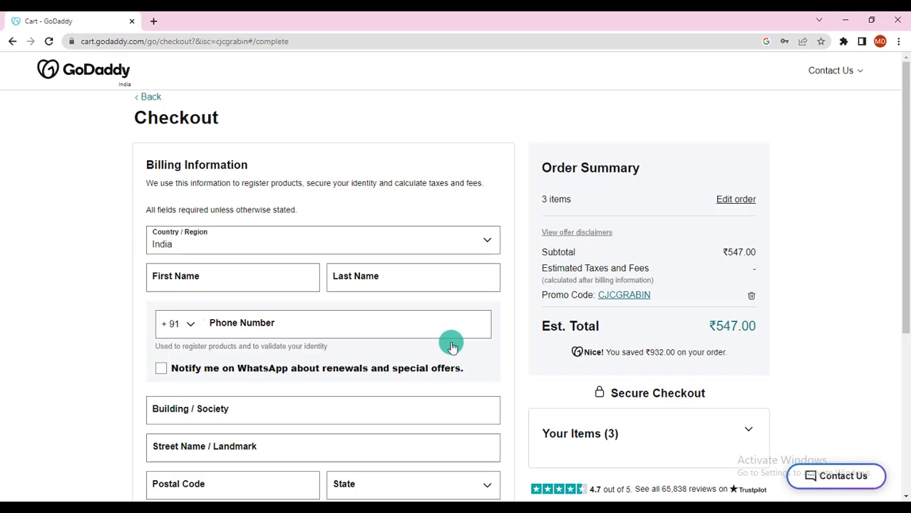
# - Keep India as billing country and enter the billing first name, last name and phone number
pyautogui.click(278, 243)
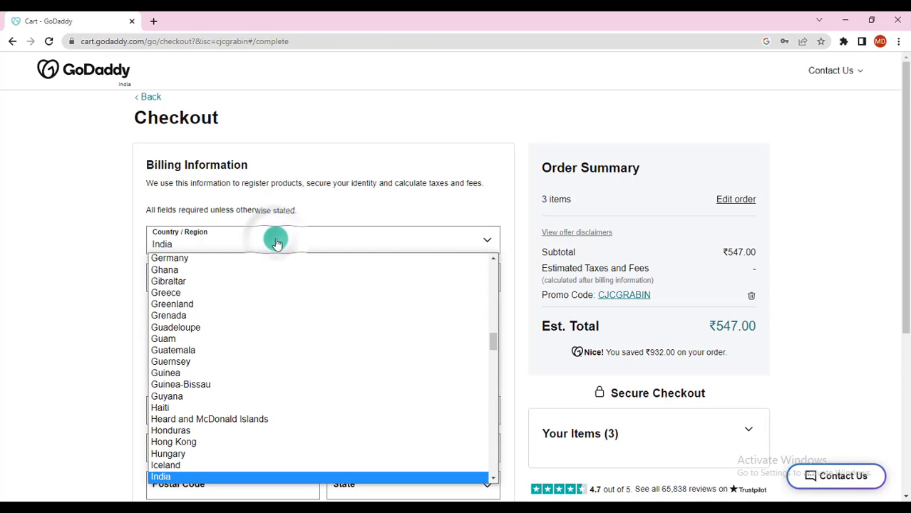
pyautogui.click(277, 243)
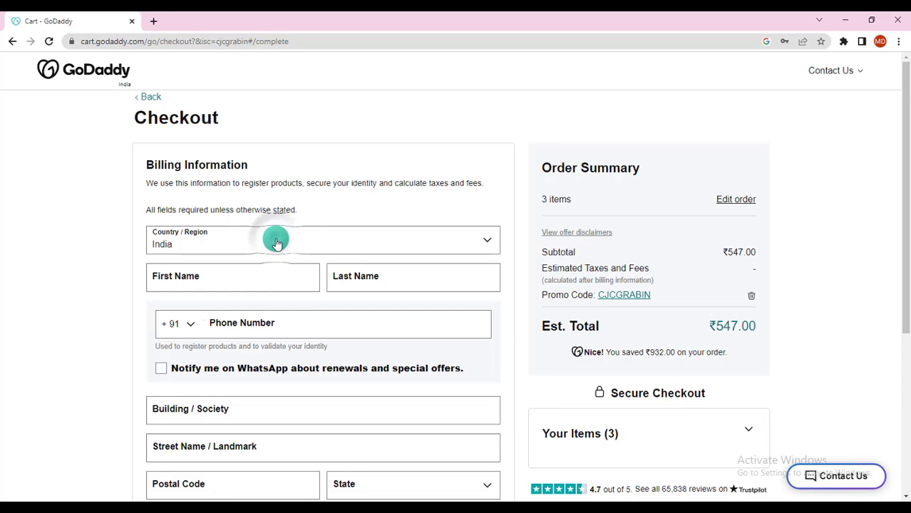
pyautogui.click(216, 278)
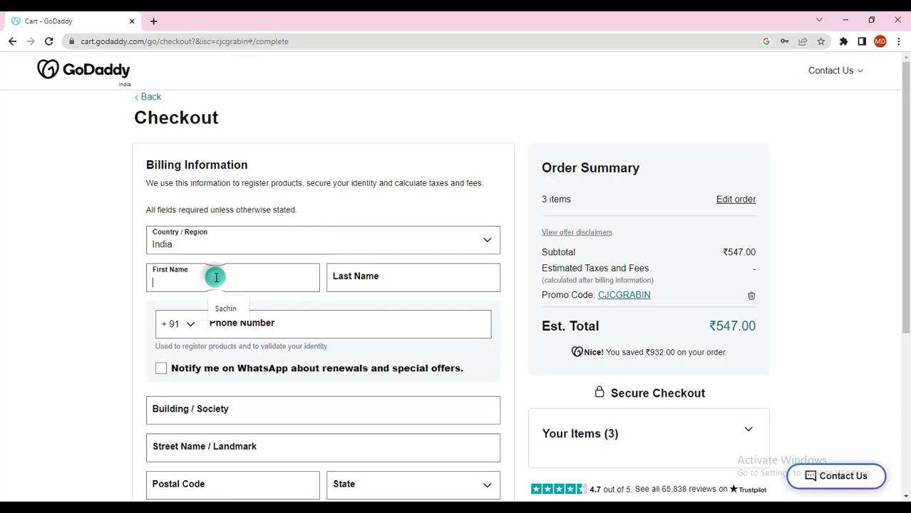
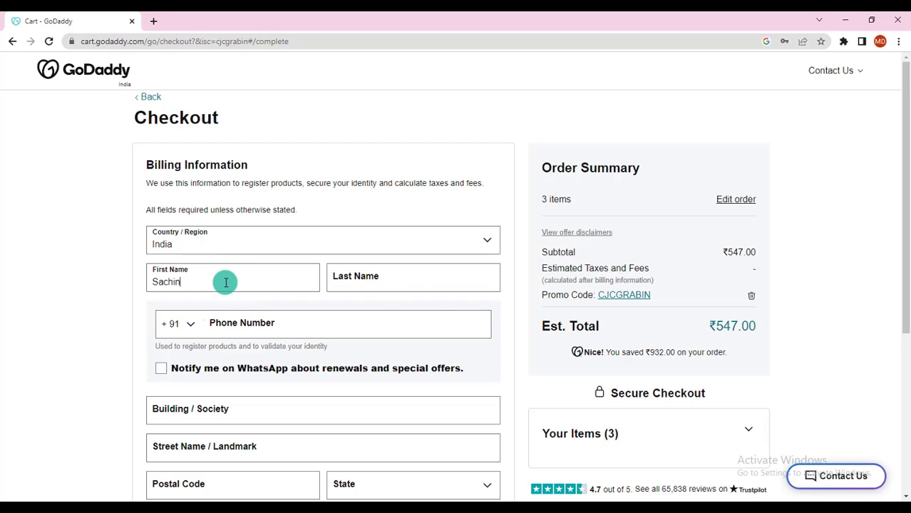
pyautogui.press('Tab')
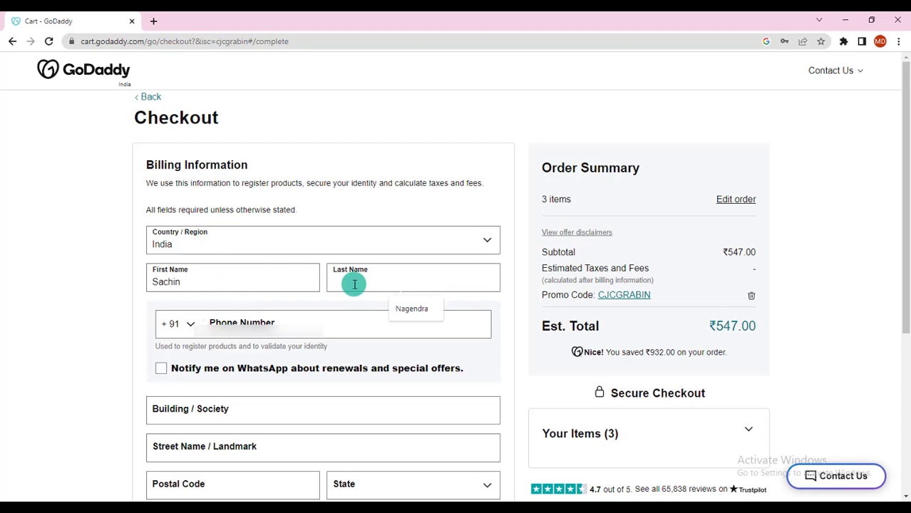
pyautogui.click(262, 296)
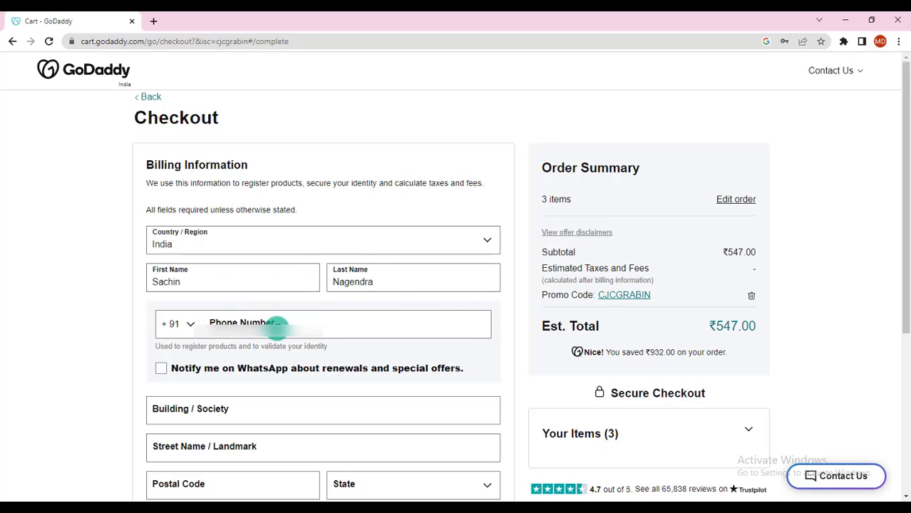
pyautogui.click(277, 327)
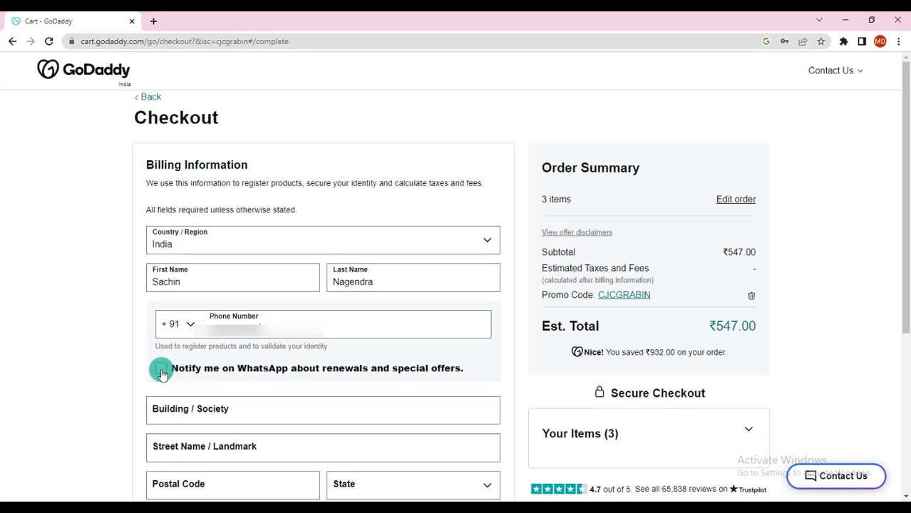
# - Opt into WhatsApp notices, fill in the saved building address, and save the billing details
pyautogui.click(161, 370)
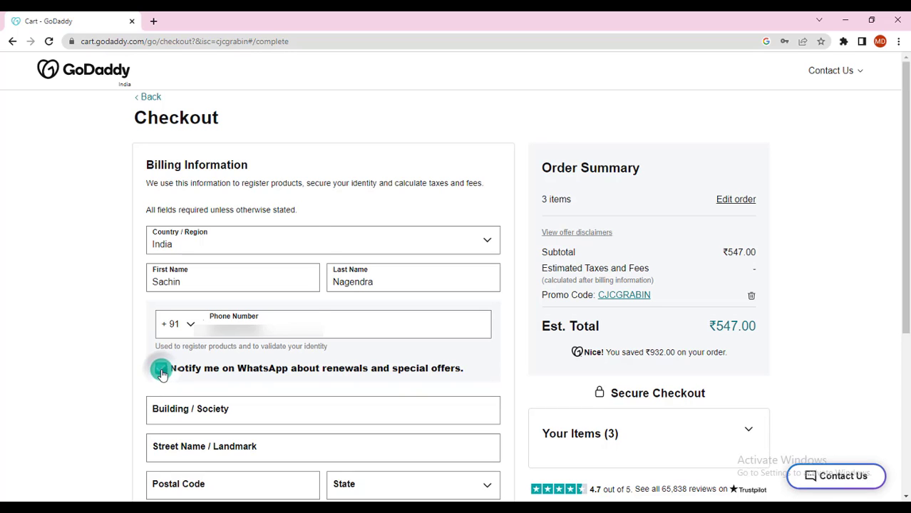
pyautogui.scroll(-3, 163, 371)
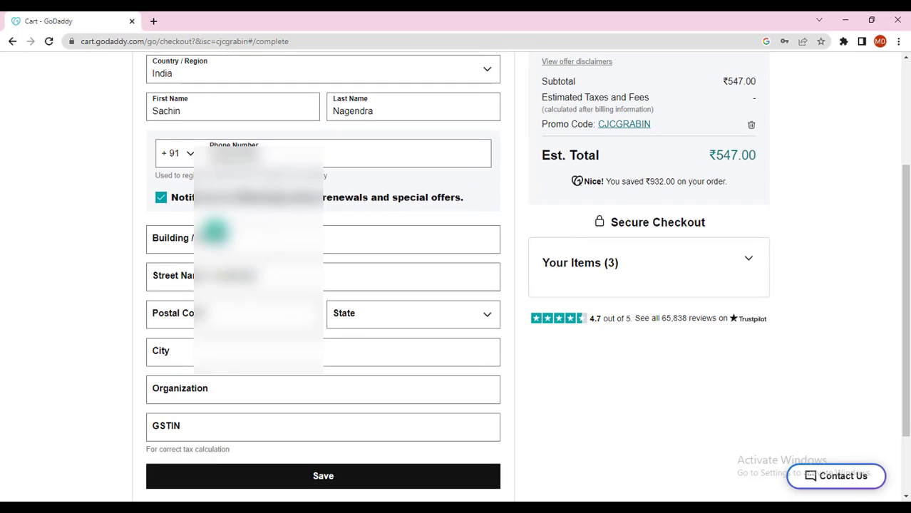
pyautogui.click(198, 238)
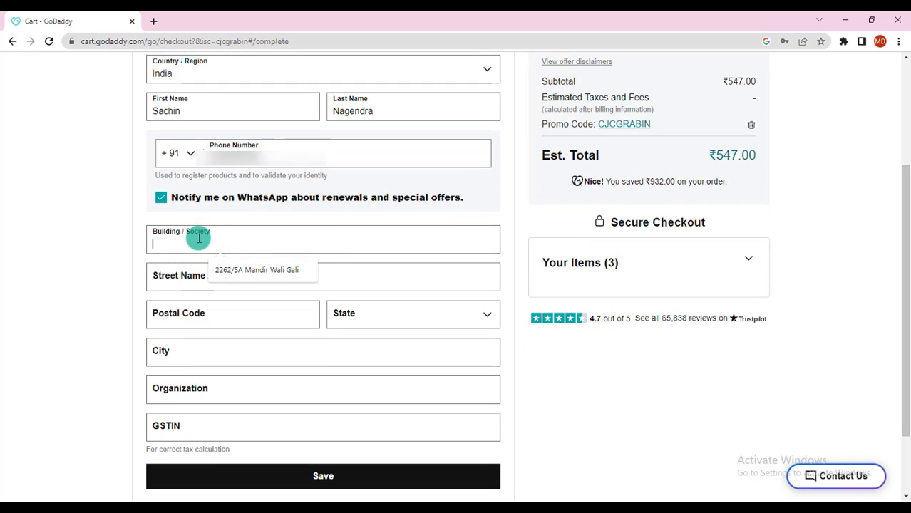
pyautogui.click(235, 270)
pyautogui.click(372, 476)
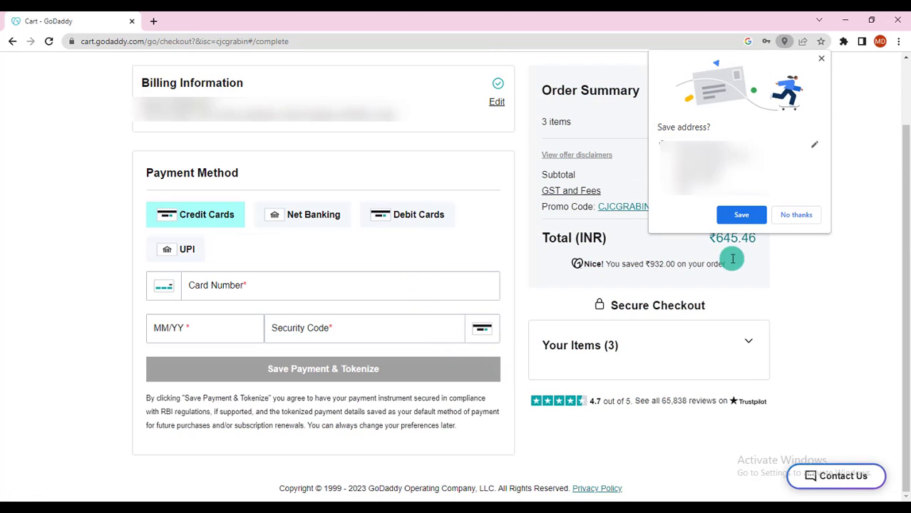
# - Decline Chrome's address save, pick Credit Cards as payment, autofill the card and save it
pyautogui.click(797, 214)
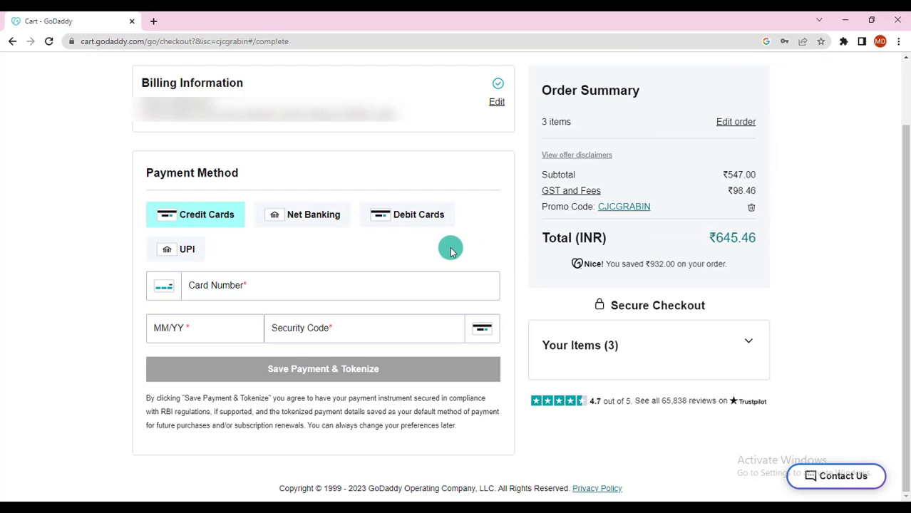
pyautogui.click(209, 221)
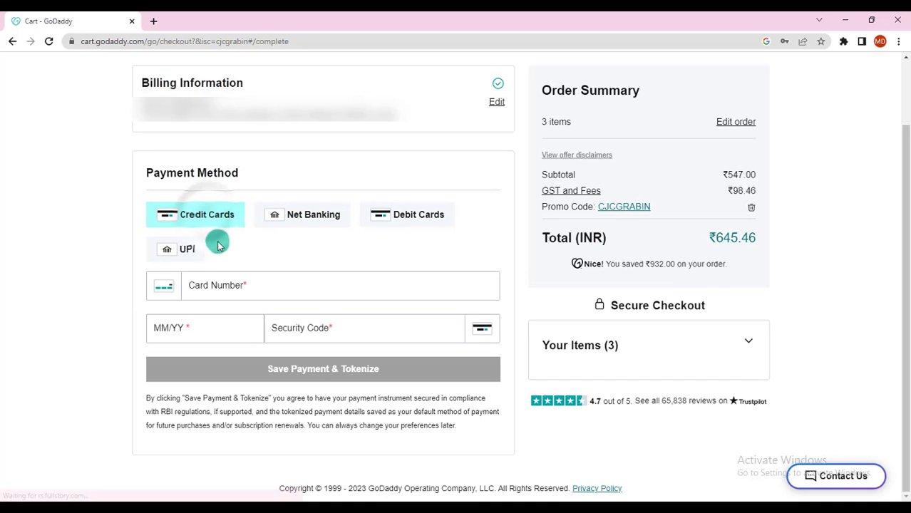
pyautogui.click(187, 250)
pyautogui.click(203, 221)
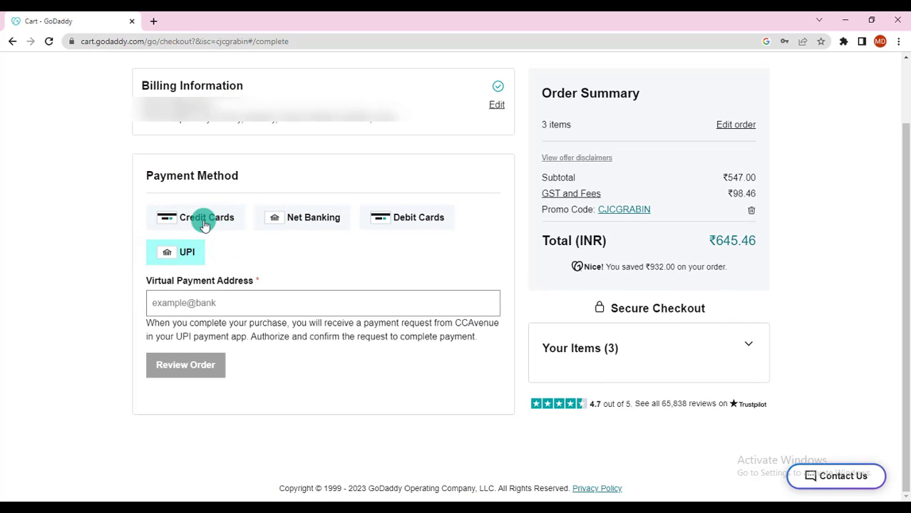
pyautogui.click(412, 218)
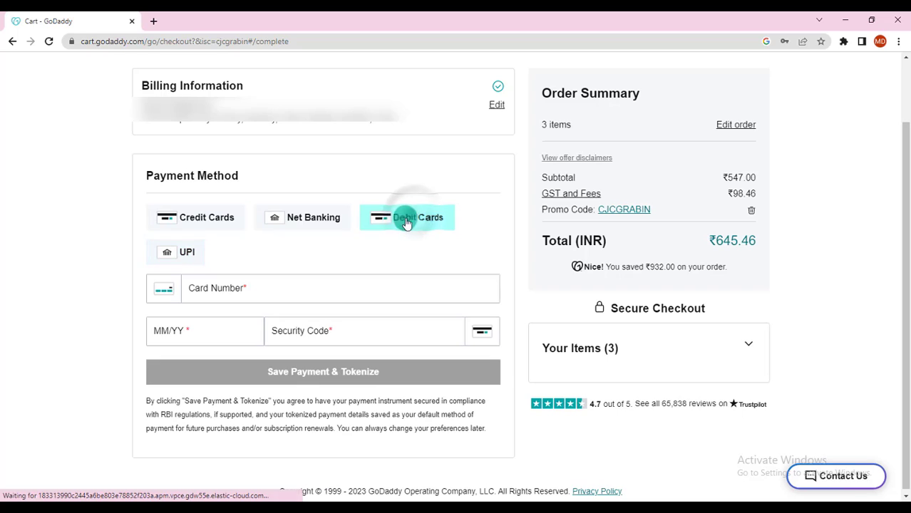
pyautogui.click(202, 218)
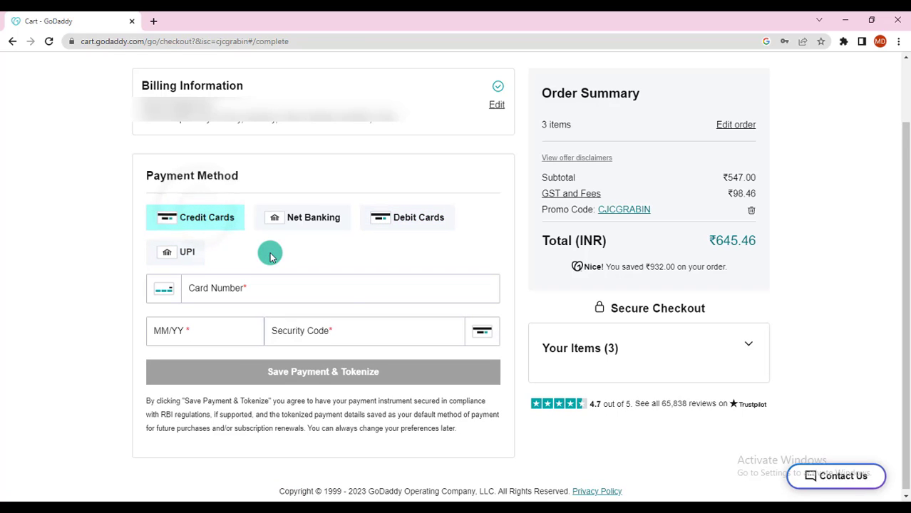
pyautogui.click(321, 372)
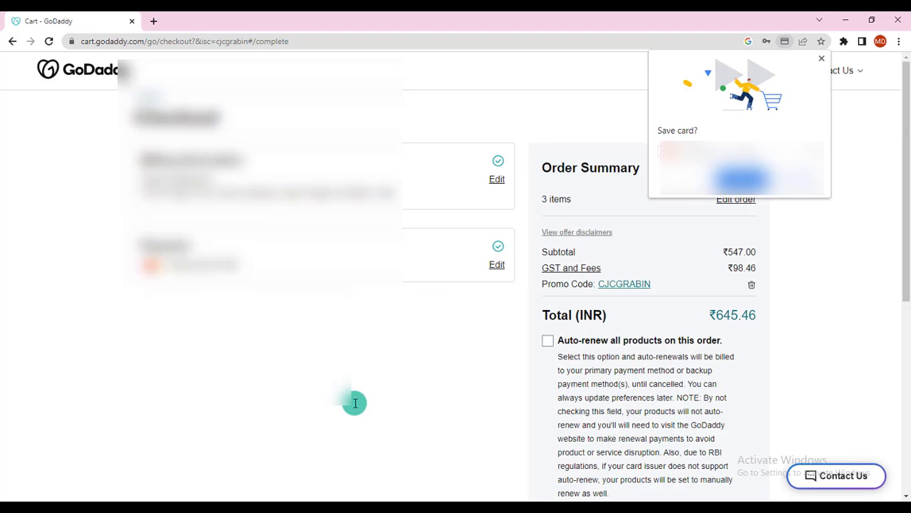
# - Decline Chrome's card save and place the ₹645.46 order with Continue Purchase
pyautogui.click(795, 178)
pyautogui.scroll(-2, 802, 333)
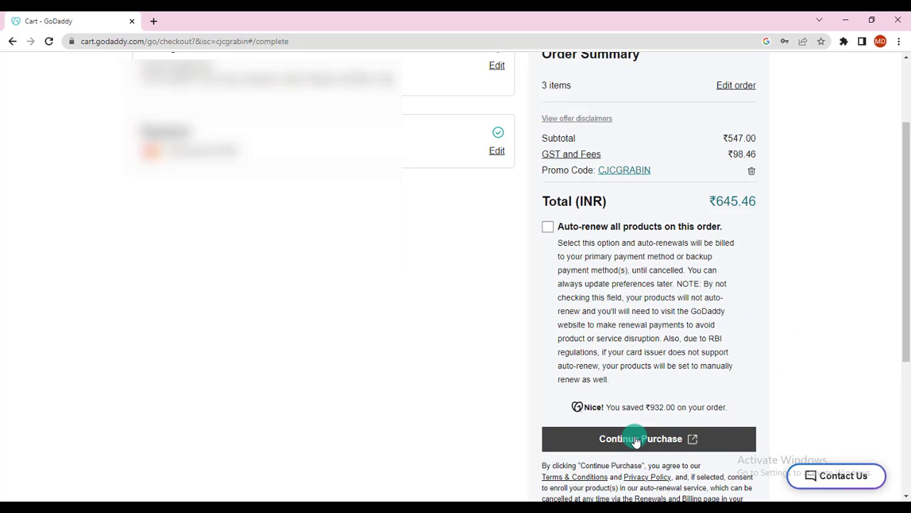
pyautogui.click(636, 440)
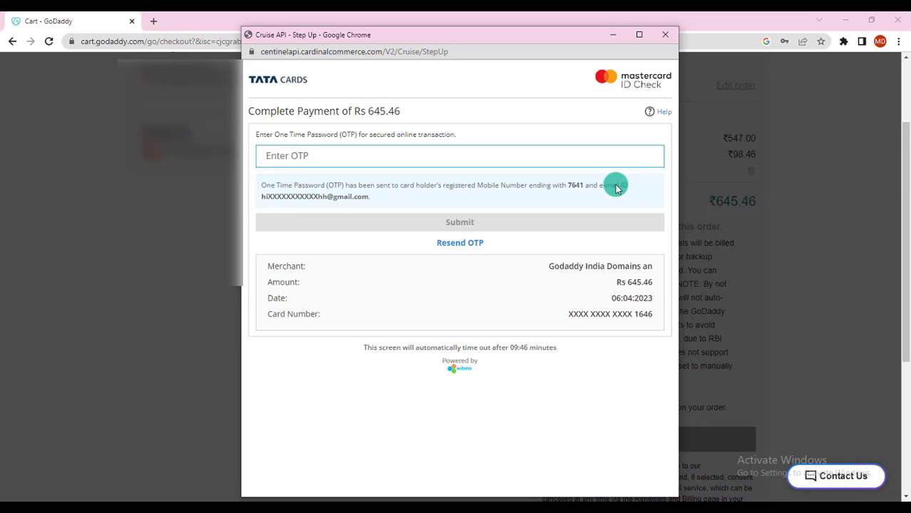
# - Enter the card's one-time password and submit it to authorise the payment
pyautogui.click(439, 159)
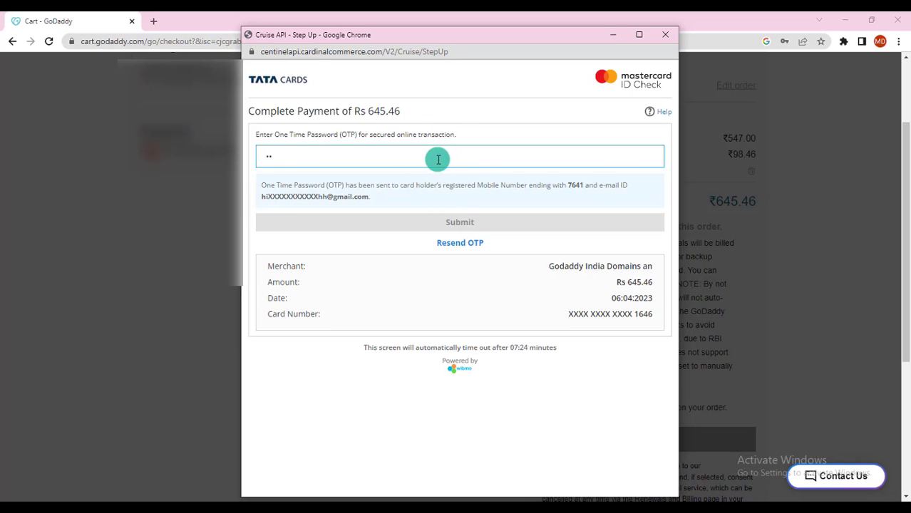
pyautogui.write('•••••')
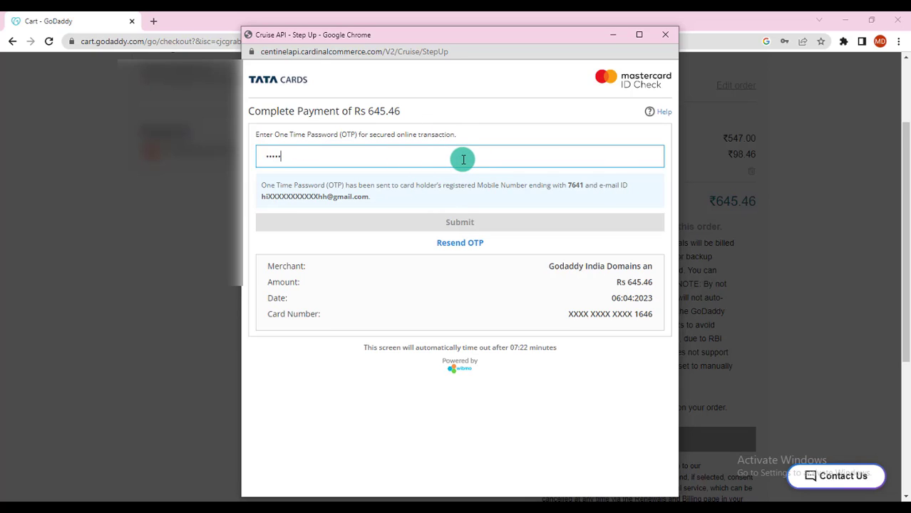
pyautogui.write('•')
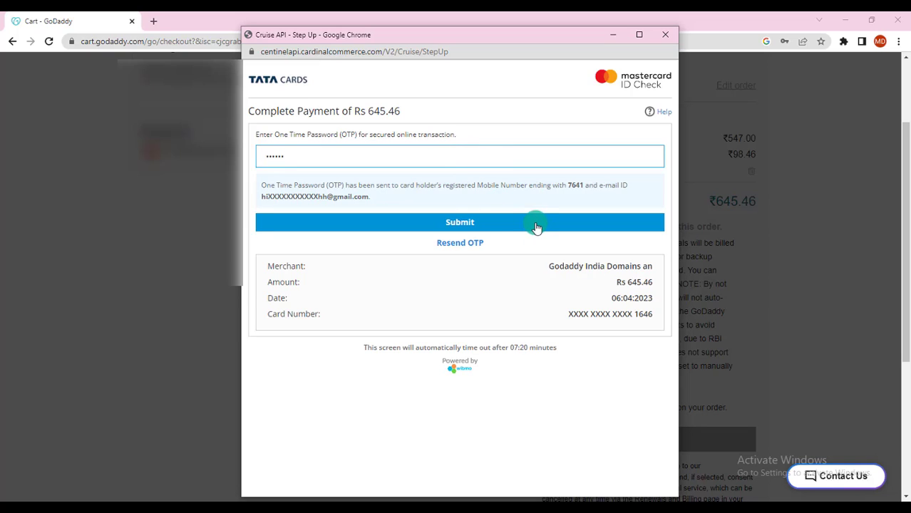
pyautogui.click(536, 227)
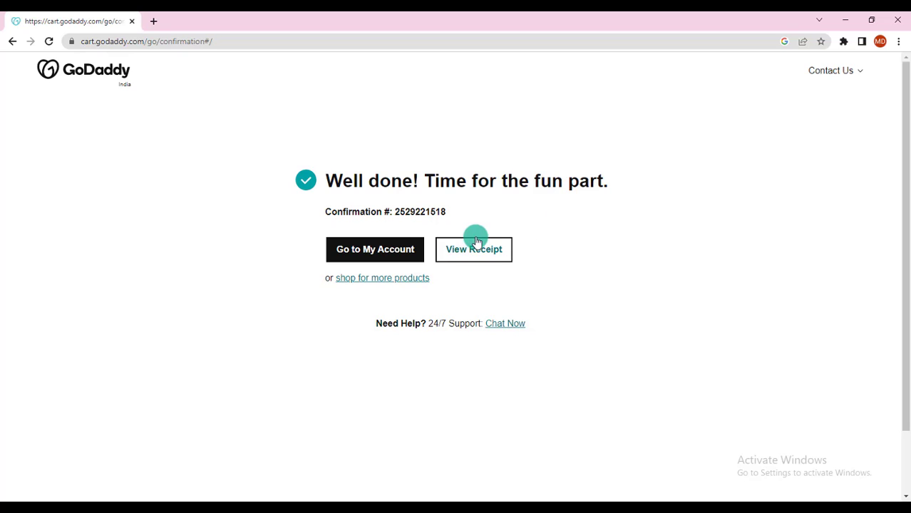
# - Go to My Account and choose Manage All beside Domains
pyautogui.click(379, 249)
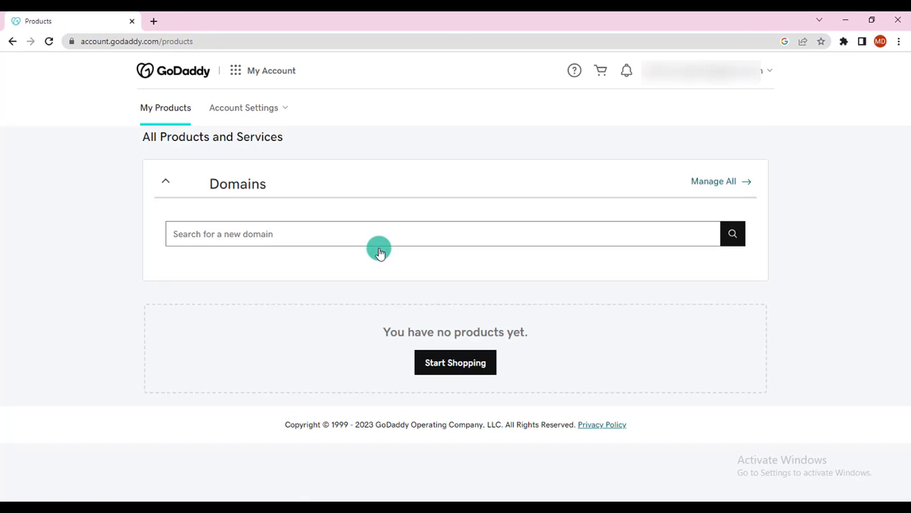
pyautogui.click(700, 265)
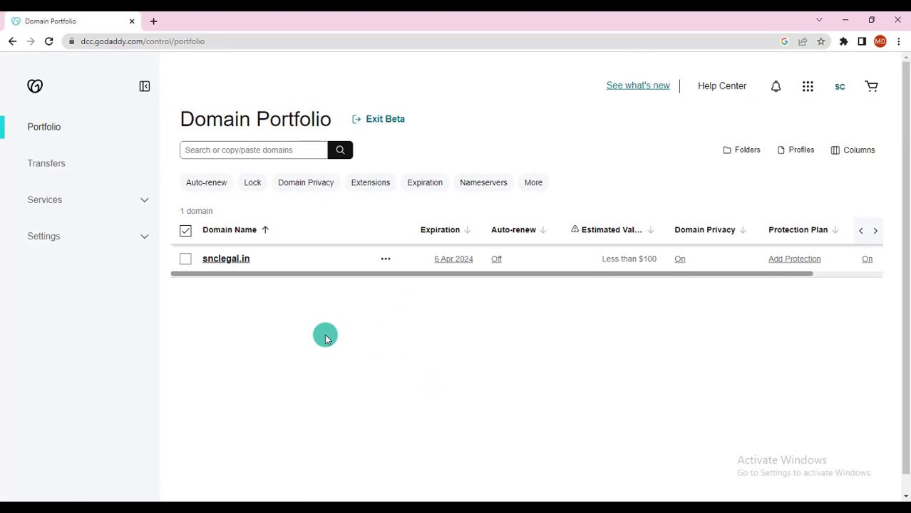
# - Open snclegal.in, exit the Domain Portfolio beta to classic My Domains, and dismiss the feedback survey
pyautogui.click(207, 265)
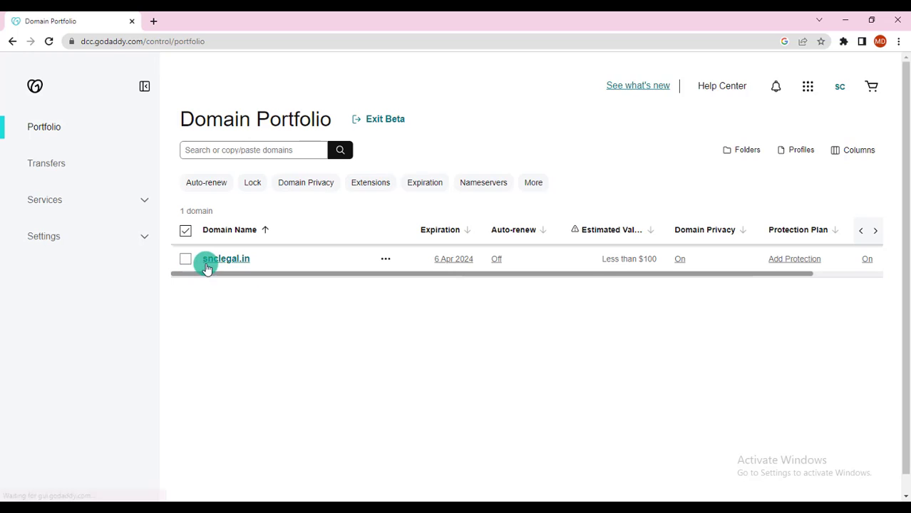
pyautogui.click(383, 123)
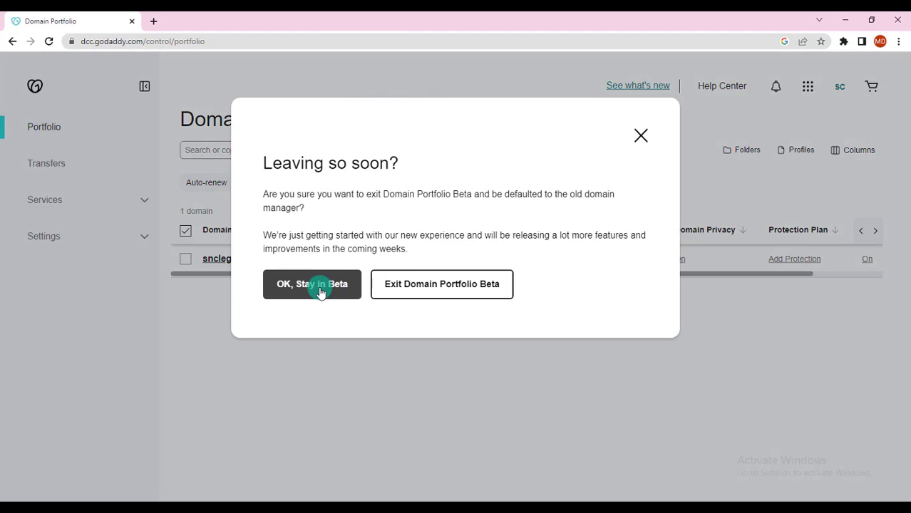
pyautogui.click(433, 285)
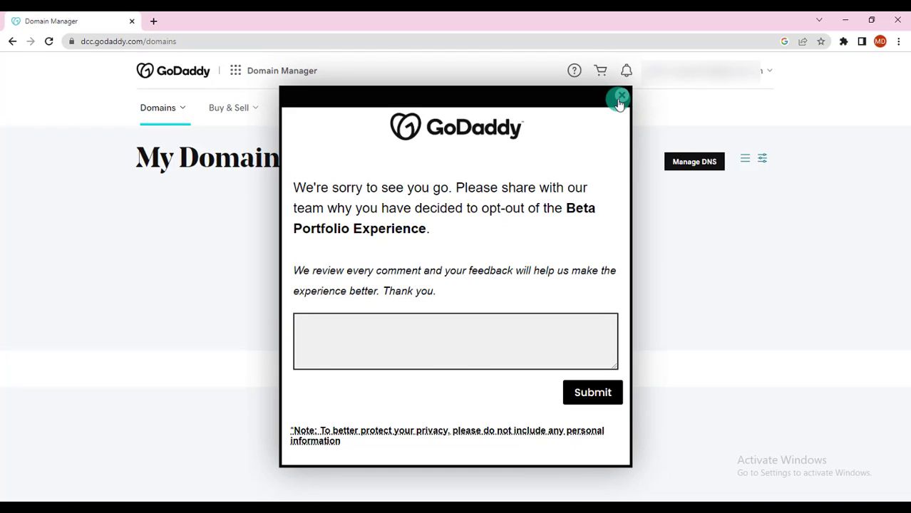
pyautogui.click(620, 98)
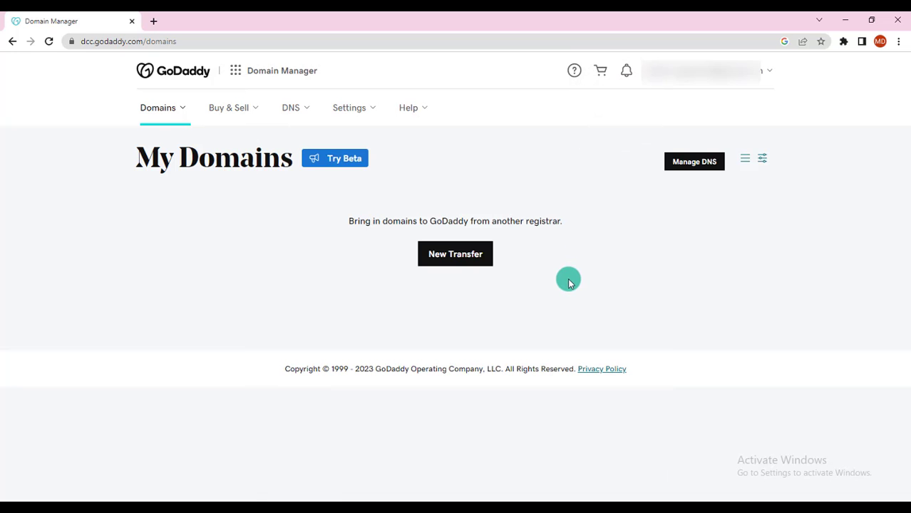